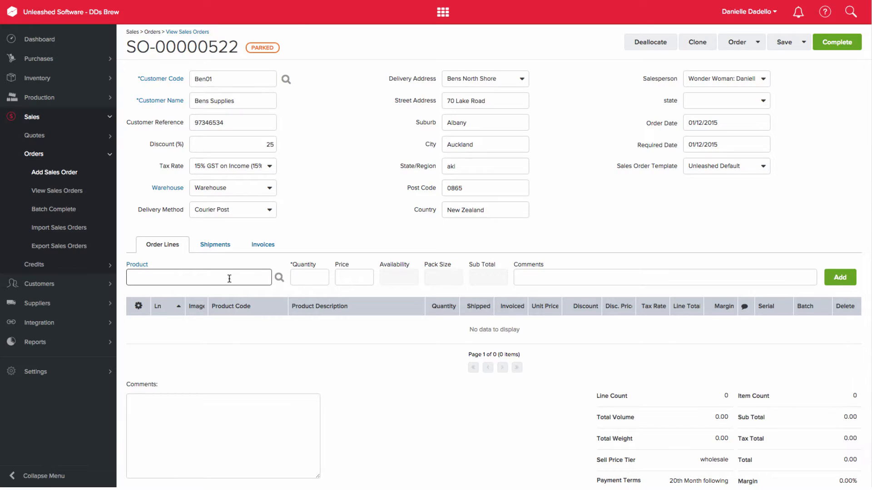
Add an order line for 12 units of [DryS002] Dry Stout to the sales order.
{"action": "type", "text": "002"}
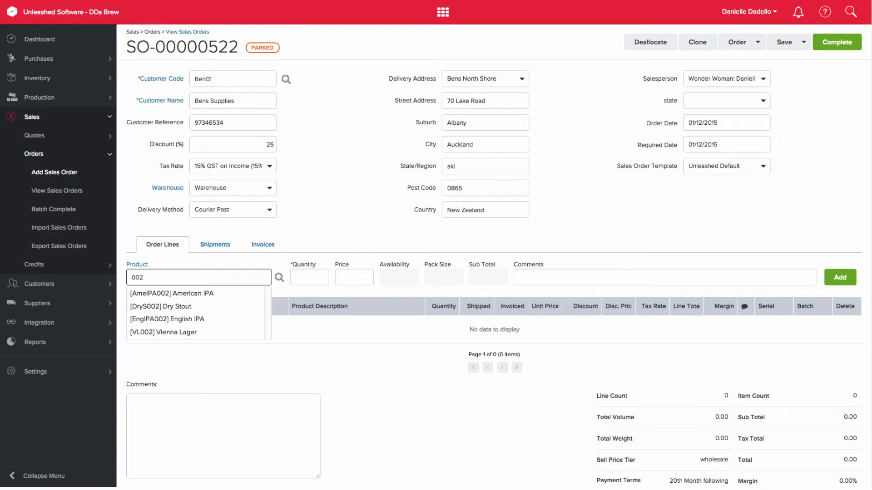
{"action": "left_click", "coordinate": [223, 307]}
{"action": "left_click", "coordinate": [310, 278]}
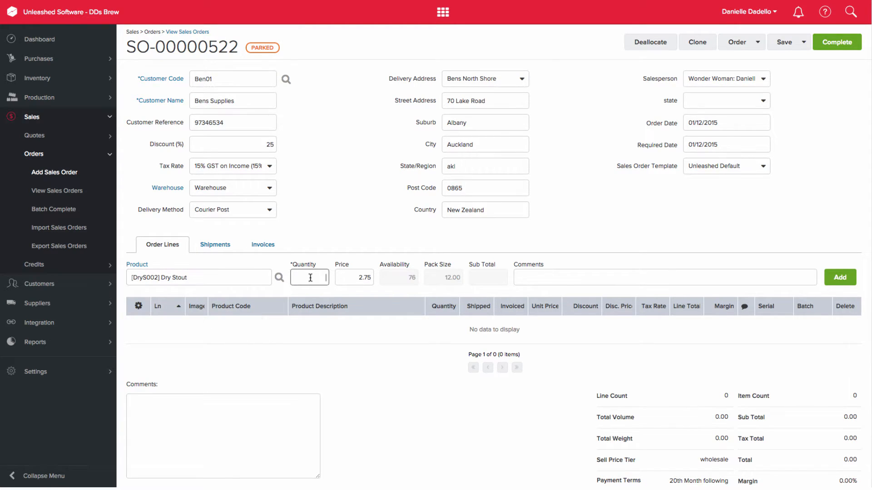
{"action": "type", "text": "12"}
{"action": "left_click", "coordinate": [839, 278]}
Add a second order line for 12 units of [EngIPA002] English IPA.
{"action": "left_click", "coordinate": [199, 278]}
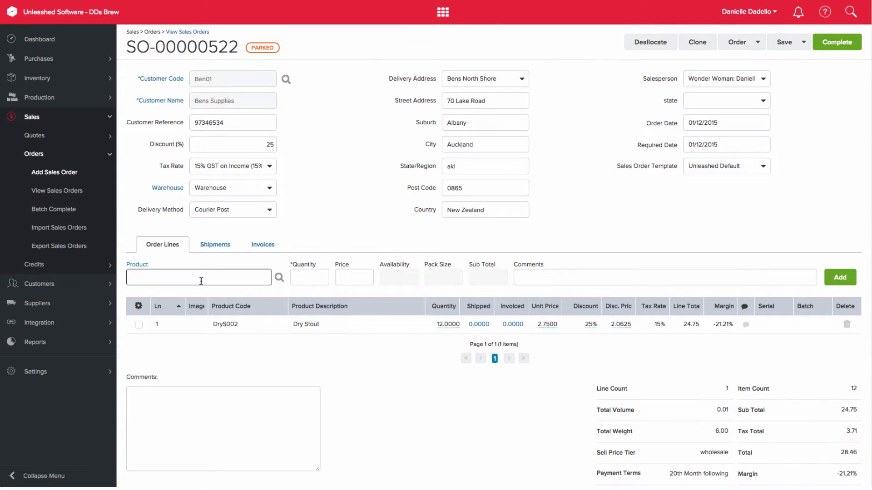
{"action": "type", "text": "002"}
{"action": "left_click", "coordinate": [219, 317]}
{"action": "type", "text": "12"}
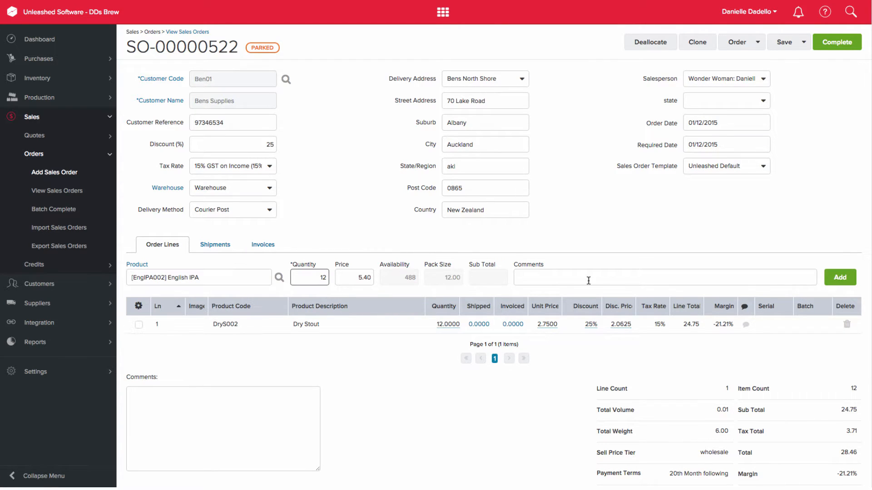
{"action": "left_click", "coordinate": [837, 277]}
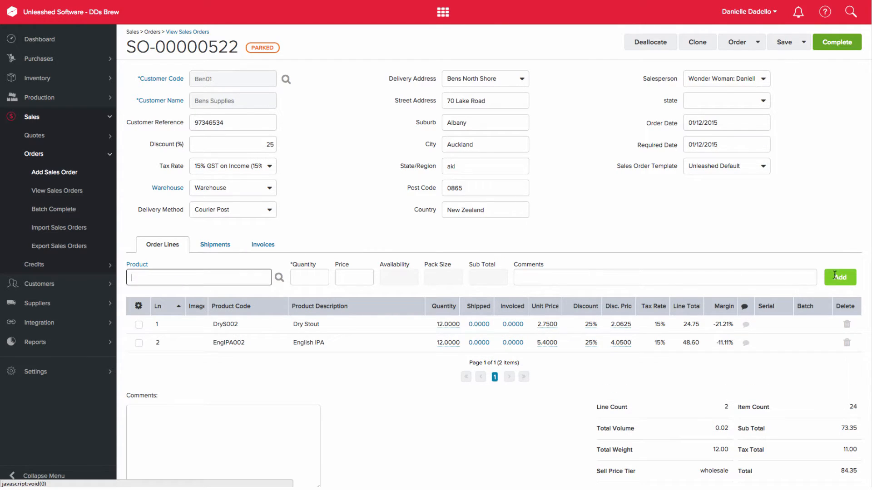
Create a shipment for only the Dry Stout order line.
{"action": "left_click", "coordinate": [139, 324]}
{"action": "left_click", "coordinate": [139, 305]}
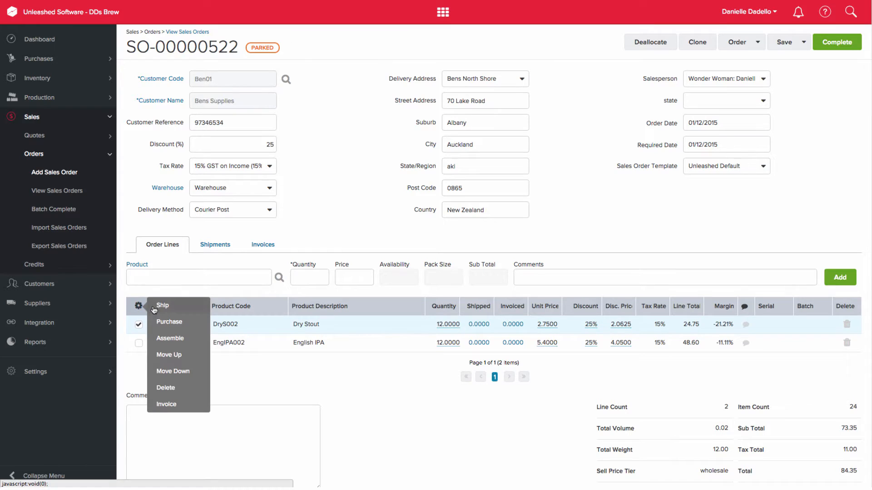
{"action": "left_click", "coordinate": [159, 308]}
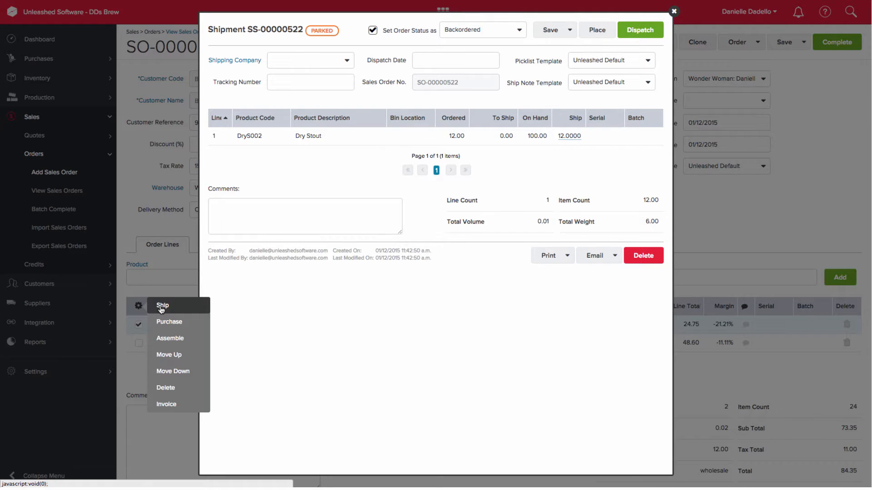
Choose a shipping company, enter tracking number 876543 and a dispatch date, and dispatch the Dry Stout shipment.
{"action": "left_click", "coordinate": [348, 60]}
{"action": "left_click", "coordinate": [300, 80]}
{"action": "left_click", "coordinate": [331, 83]}
{"action": "type", "text": "876543"}
{"action": "left_click", "coordinate": [436, 60]}
{"action": "left_click", "coordinate": [487, 93]}
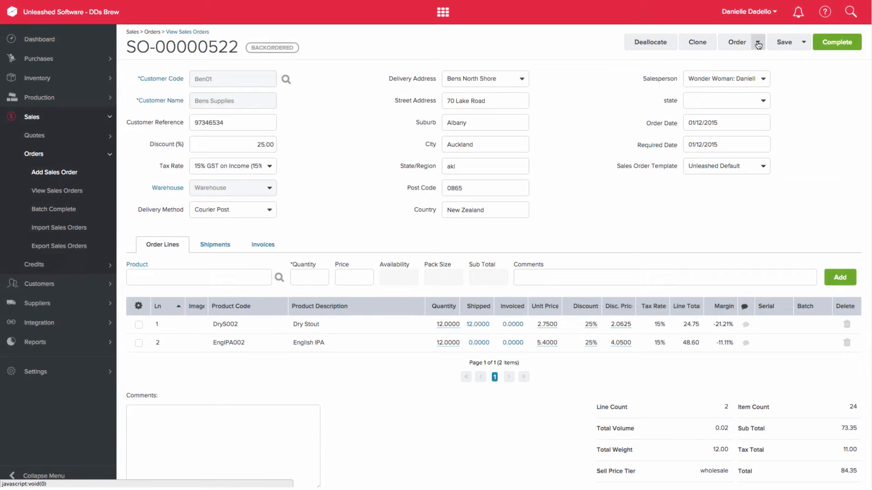
Create a shipment for the rest of the order with Mainfreight, tracking number 2345678 and dispatch date 08/12/2015, and dispatch it.
{"action": "left_click", "coordinate": [758, 43]}
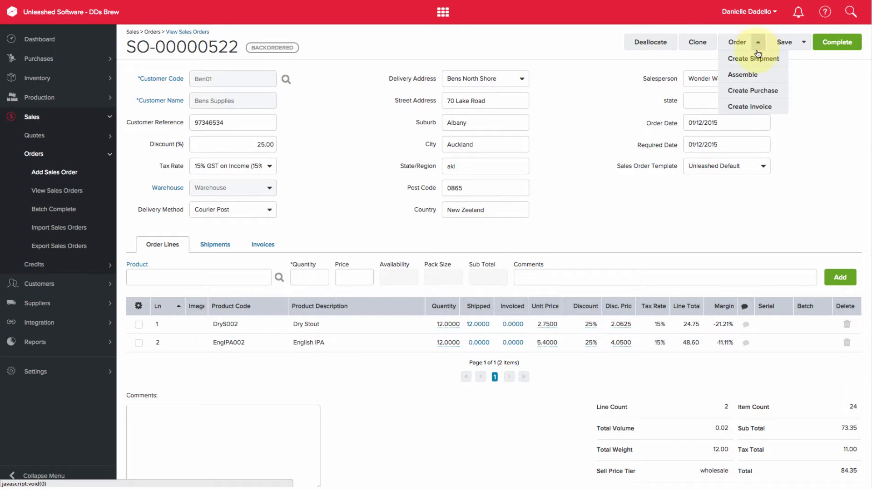
{"action": "left_click", "coordinate": [754, 59]}
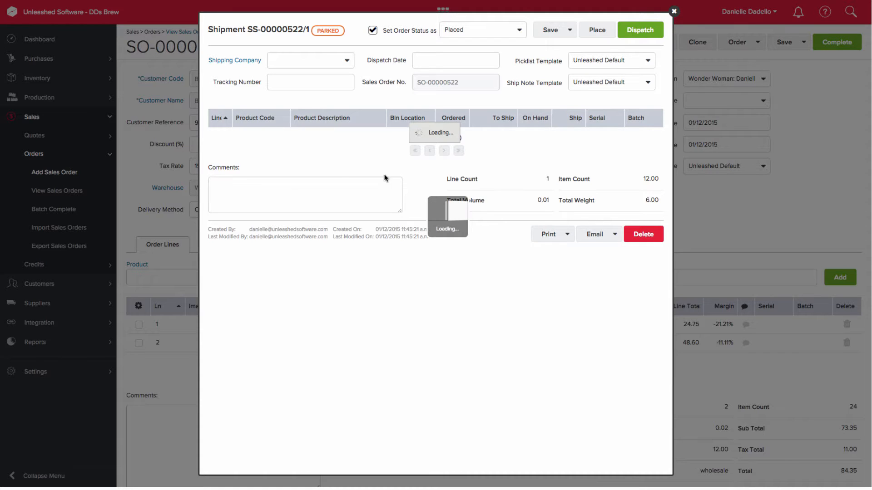
{"action": "left_click", "coordinate": [339, 60]}
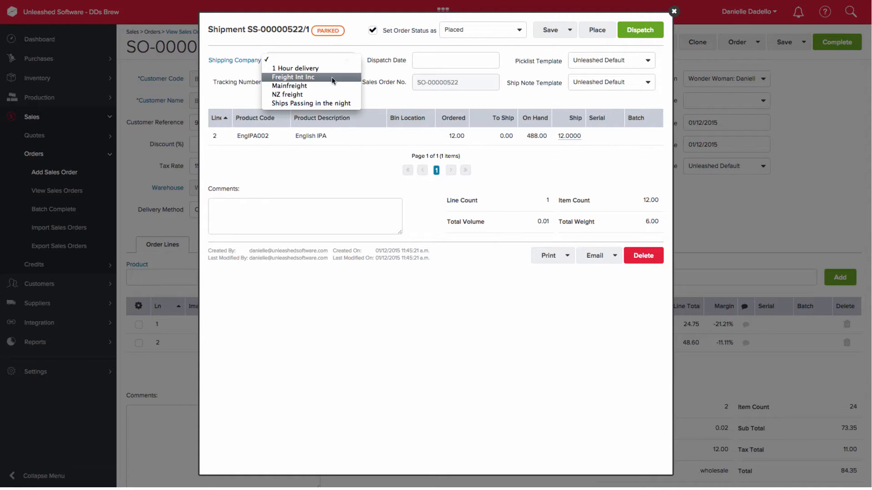
{"action": "left_click", "coordinate": [324, 85]}
{"action": "left_click", "coordinate": [324, 86]}
{"action": "type", "text": "2345678"}
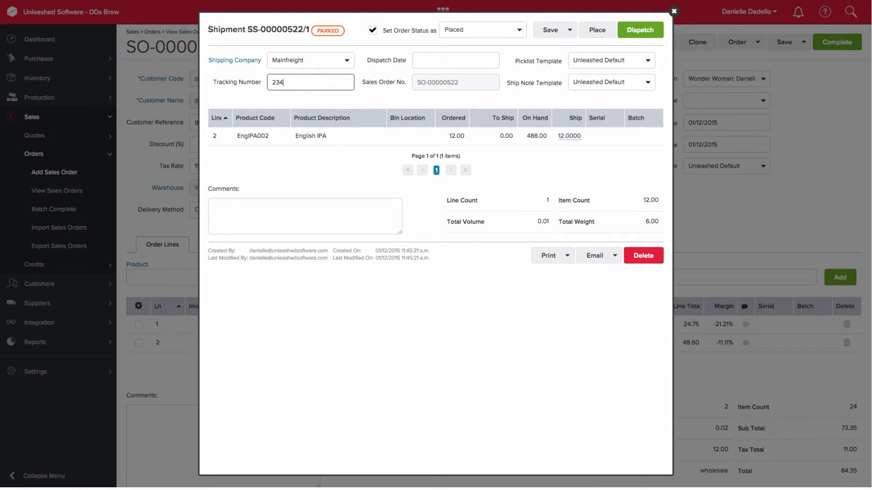
{"action": "left_click", "coordinate": [455, 60]}
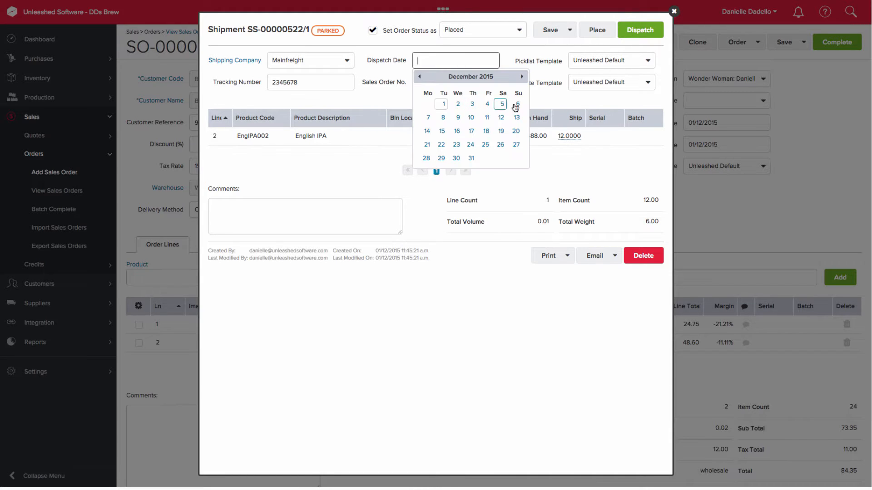
{"action": "left_click", "coordinate": [448, 118]}
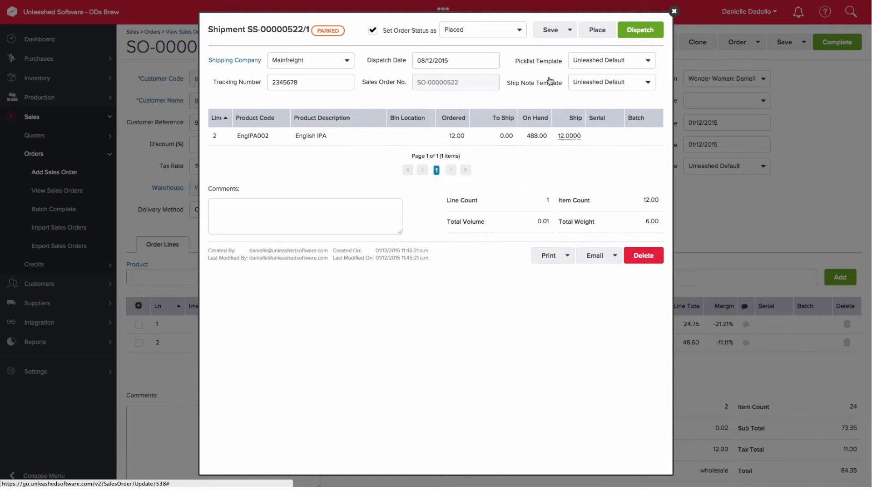
{"action": "left_click", "coordinate": [638, 32]}
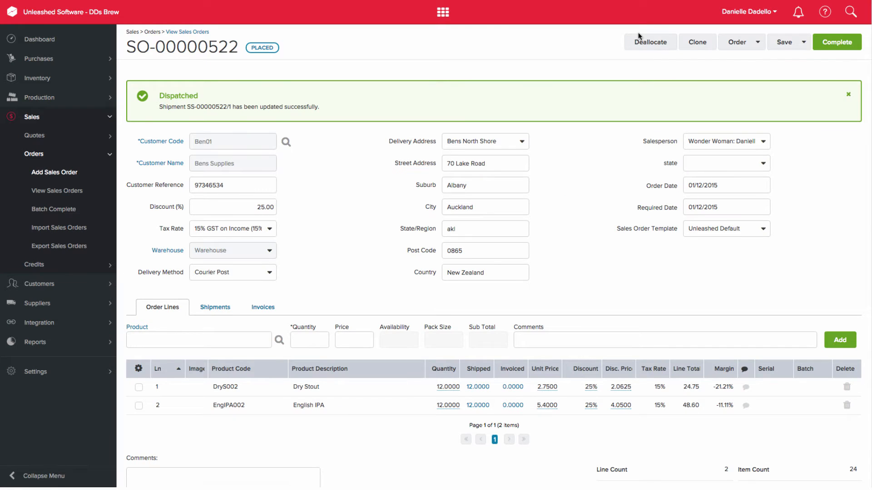
Create an invoice for the shipped sales order.
{"action": "left_click", "coordinate": [758, 45]}
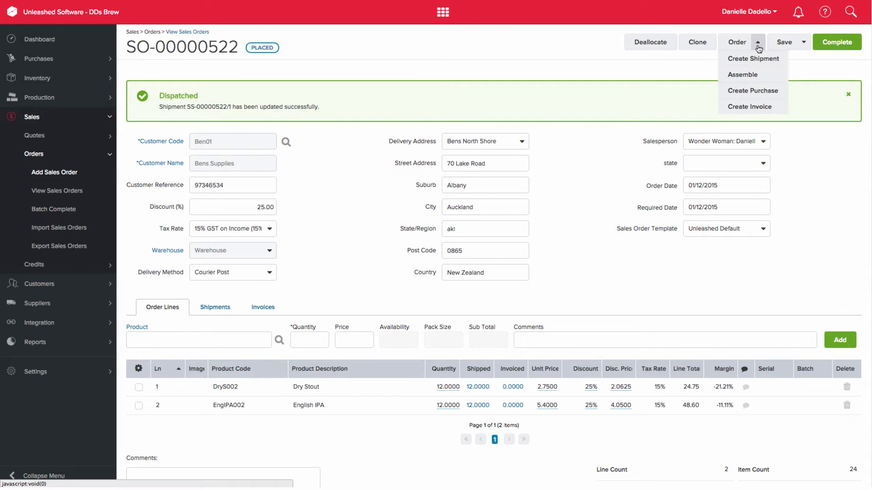
{"action": "left_click", "coordinate": [750, 107]}
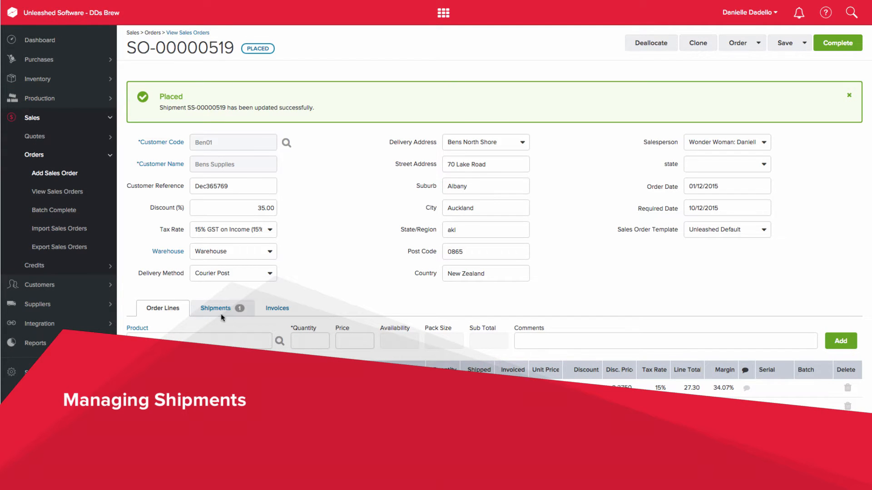
Open the Shipment Enquiry report from the sales reports.
{"action": "left_click", "coordinate": [42, 346]}
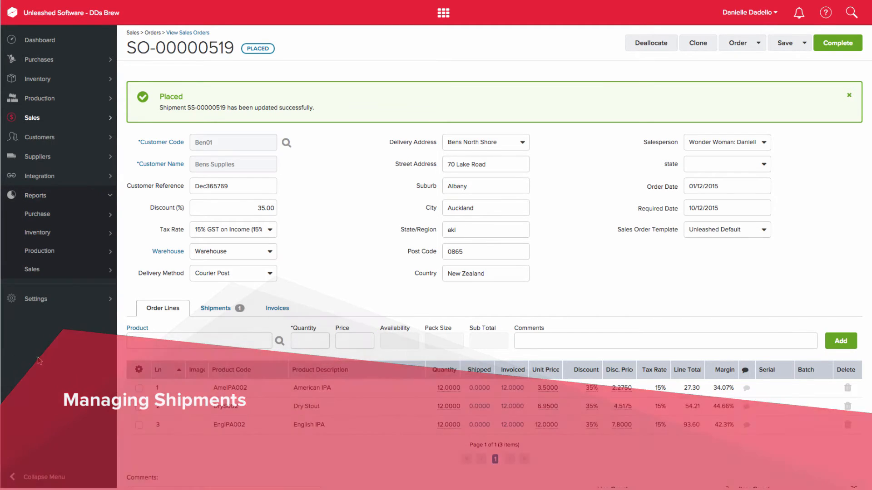
{"action": "left_click", "coordinate": [33, 270]}
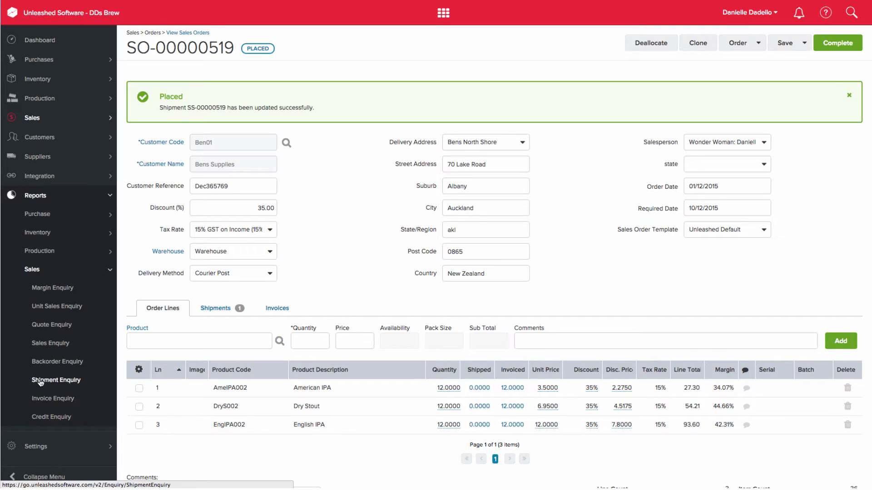
{"action": "left_click", "coordinate": [40, 381]}
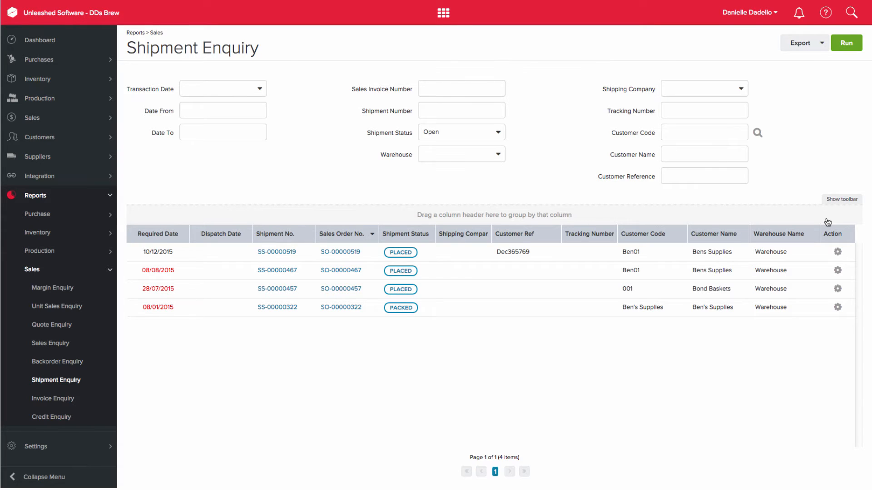
View the actions offered for the shipment required on 10/12/2015, including printing its picklist and ship note.
{"action": "left_click", "coordinate": [837, 253]}
{"action": "left_click", "coordinate": [814, 268]}
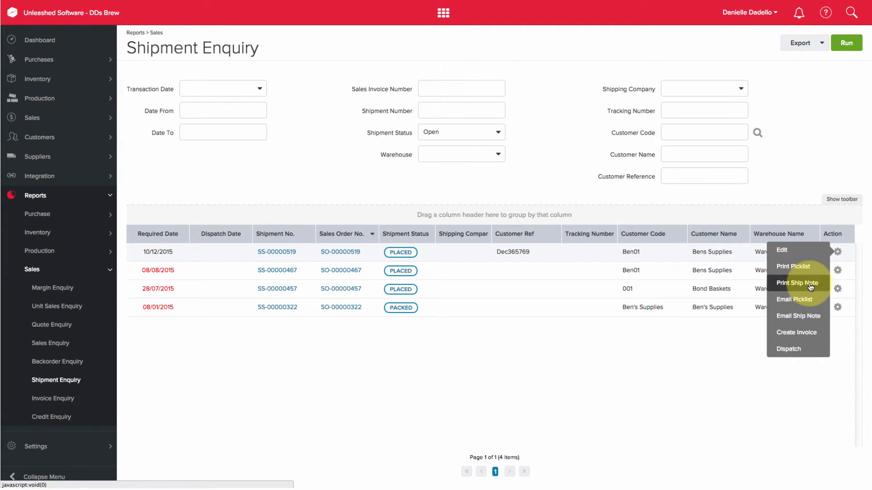
{"action": "left_click", "coordinate": [811, 283]}
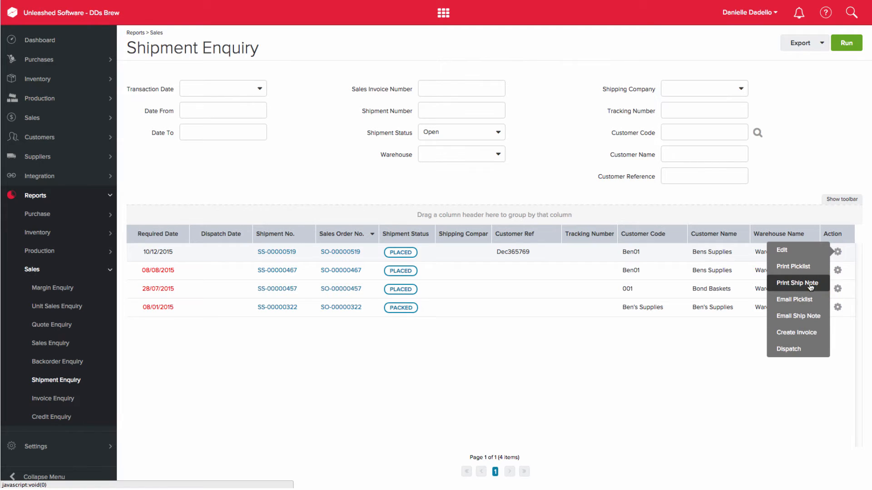
Open the shipment required on 10/12/2015 and save it with the status Packed.
{"action": "left_click", "coordinate": [263, 251]}
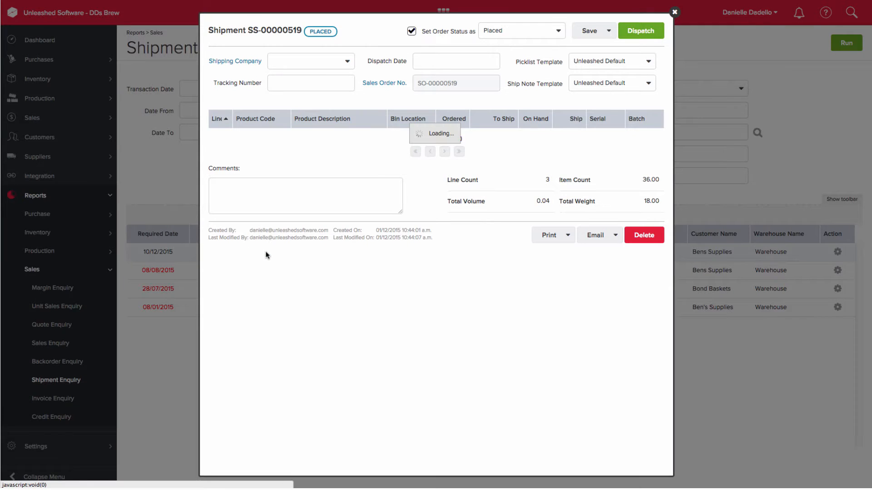
{"action": "left_click", "coordinate": [609, 32]}
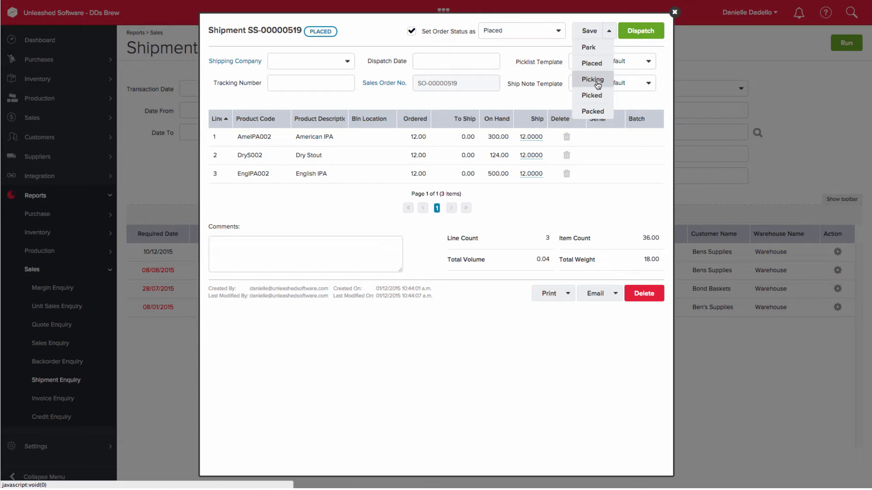
{"action": "left_click", "coordinate": [592, 111]}
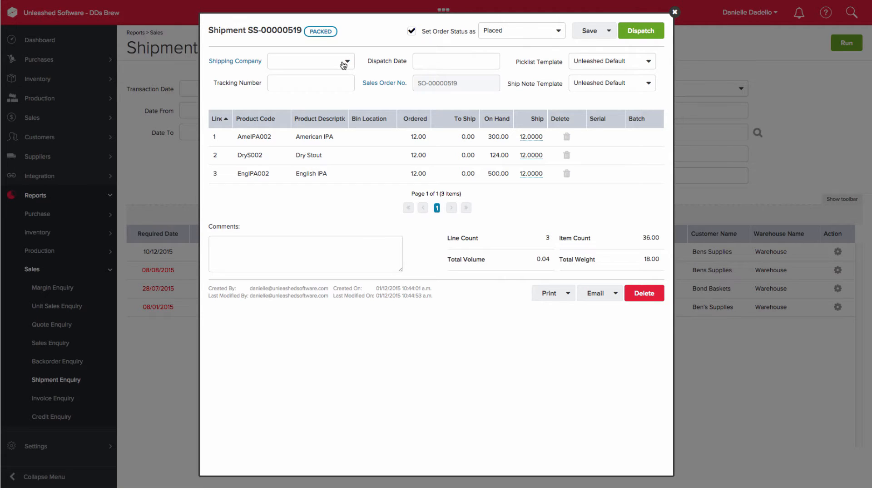
Set the packed shipment's company to Freight Int Inc, tracking number to 7345876t2854 and dispatch date to 02/12/2015, and dispatch it.
{"action": "left_click", "coordinate": [344, 62]}
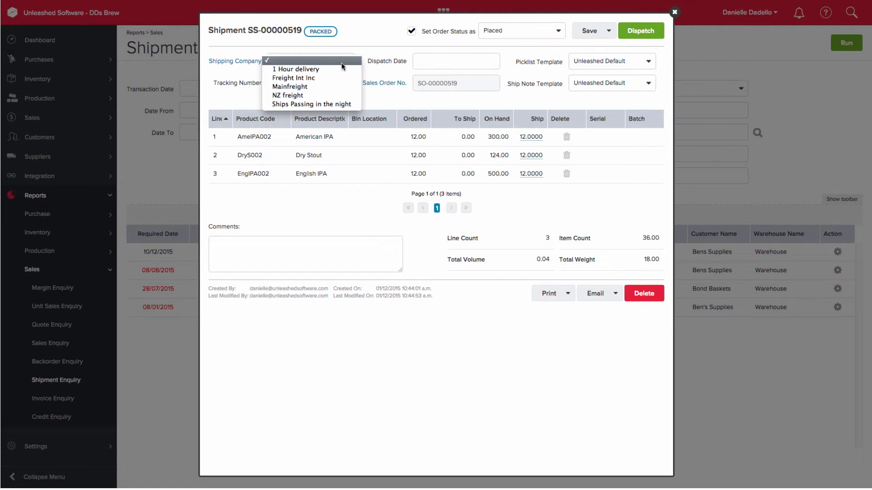
{"action": "left_click", "coordinate": [336, 77]}
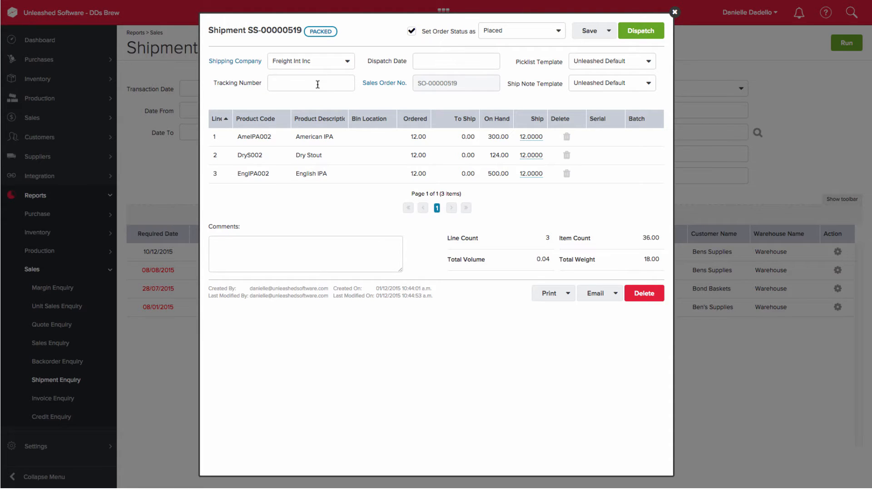
{"action": "left_click", "coordinate": [317, 84]}
{"action": "type", "text": "734587612854"}
{"action": "left_click", "coordinate": [453, 61]}
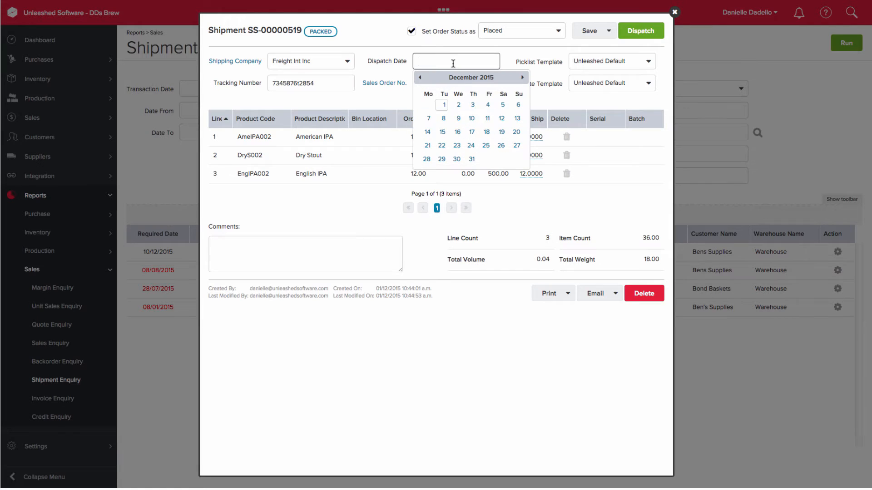
{"action": "left_click", "coordinate": [458, 105]}
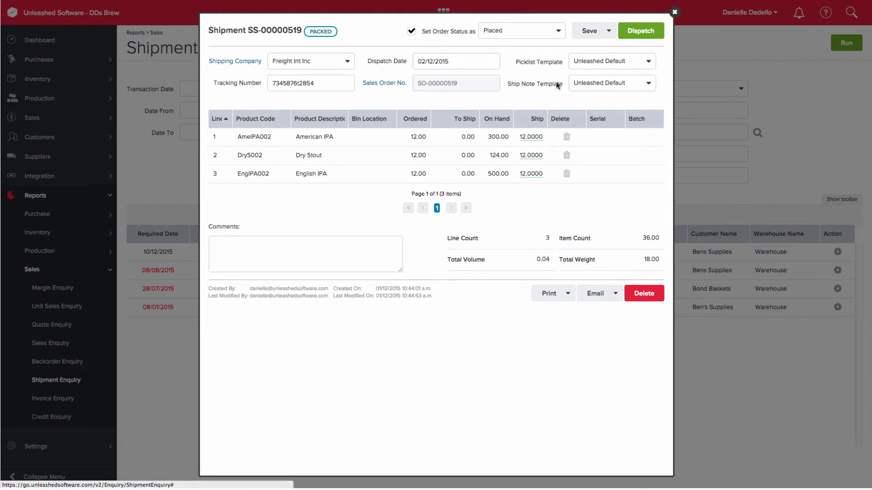
{"action": "left_click", "coordinate": [634, 36]}
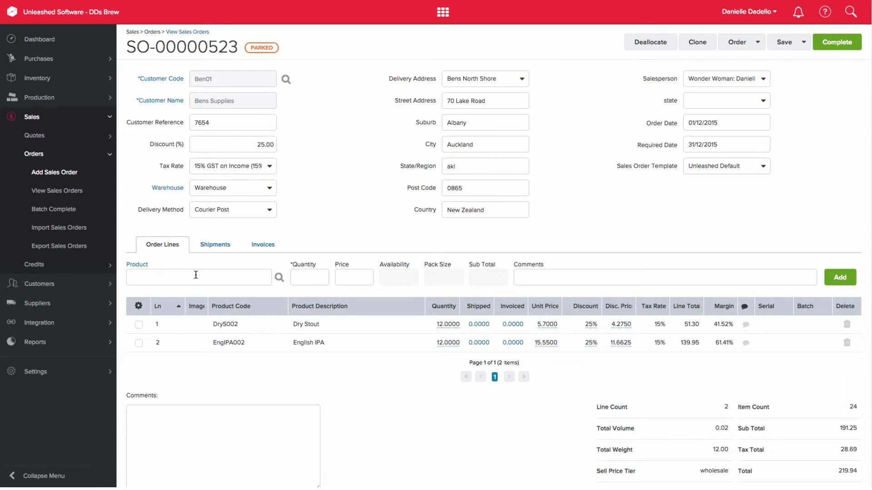
Add an order line for 120 units of [DryS002] Dry Stout, accepting a quantity above the available stock.
{"action": "type", "text": "dry"}
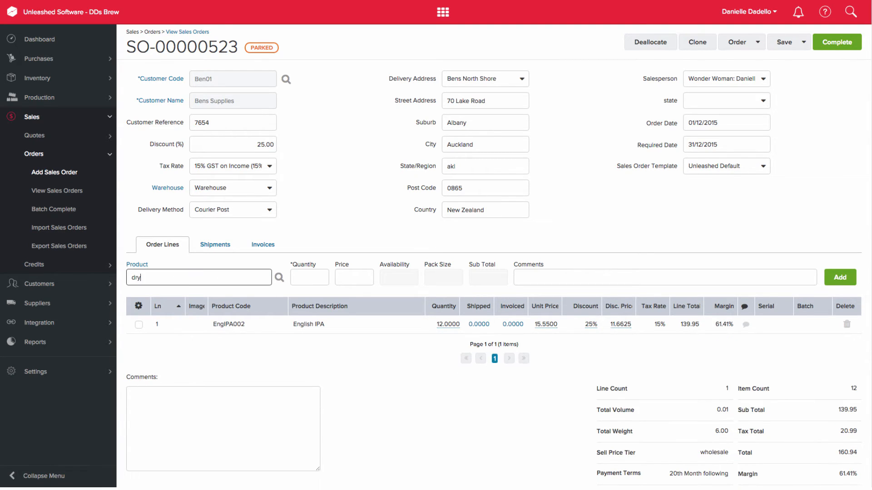
{"action": "key", "text": "Return"}
{"action": "left_click", "coordinate": [312, 276]}
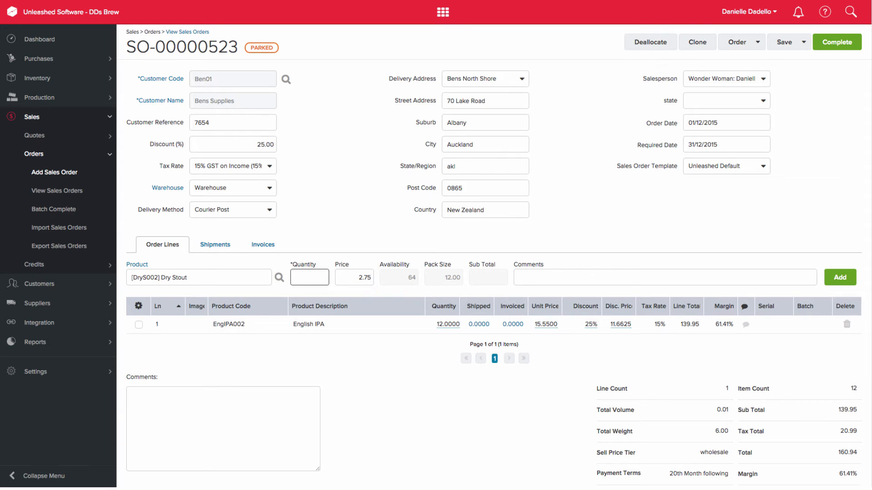
{"action": "type", "text": "0"}
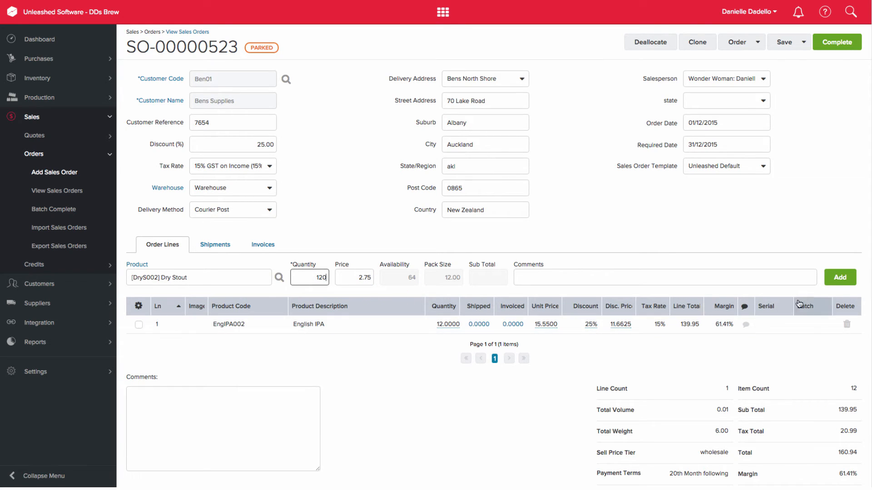
{"action": "left_click", "coordinate": [835, 279]}
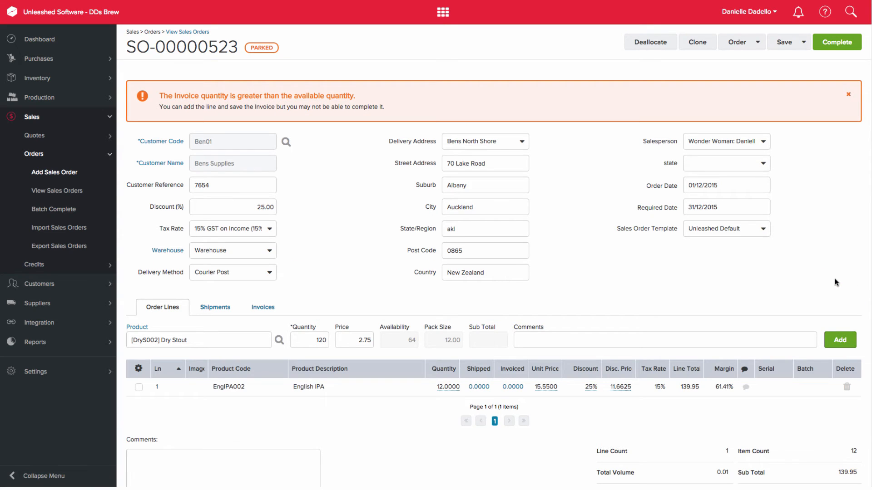
{"action": "left_click", "coordinate": [840, 340]}
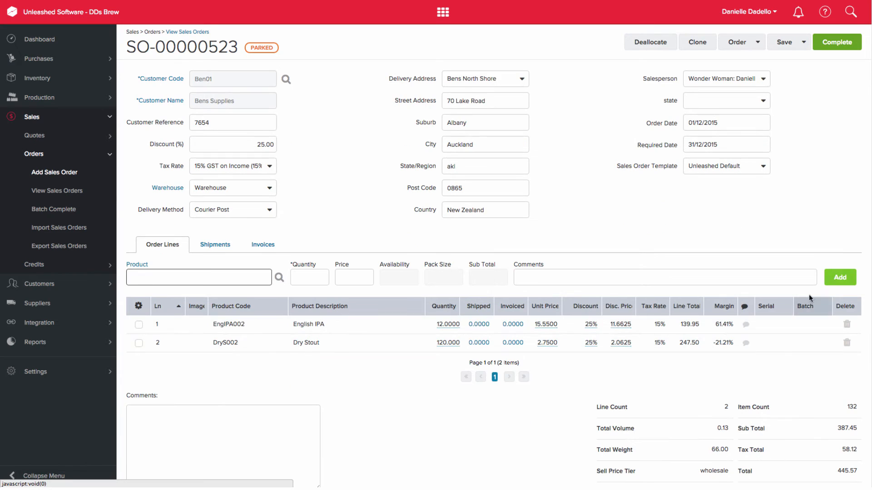
Create a shipment for the sales order with NZ freight, tracking number 7643537 and dispatch date 02/12/2015, and dispatch it.
{"action": "left_click", "coordinate": [758, 44]}
{"action": "left_click", "coordinate": [758, 58]}
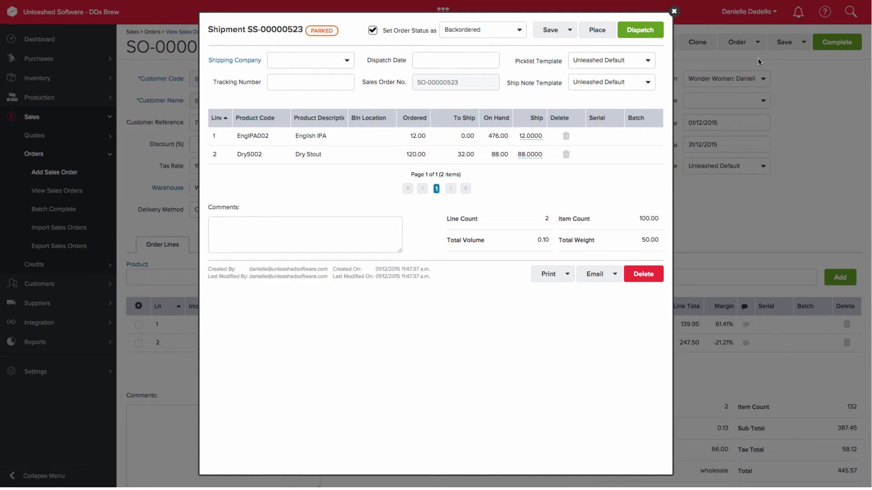
{"action": "left_click", "coordinate": [310, 60]}
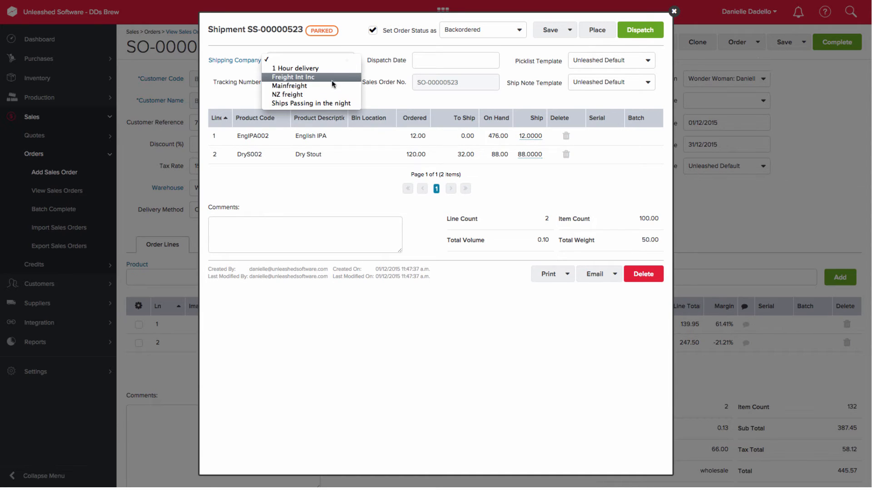
{"action": "left_click", "coordinate": [324, 90]}
{"action": "left_click", "coordinate": [310, 82]}
{"action": "type", "text": "7643537"}
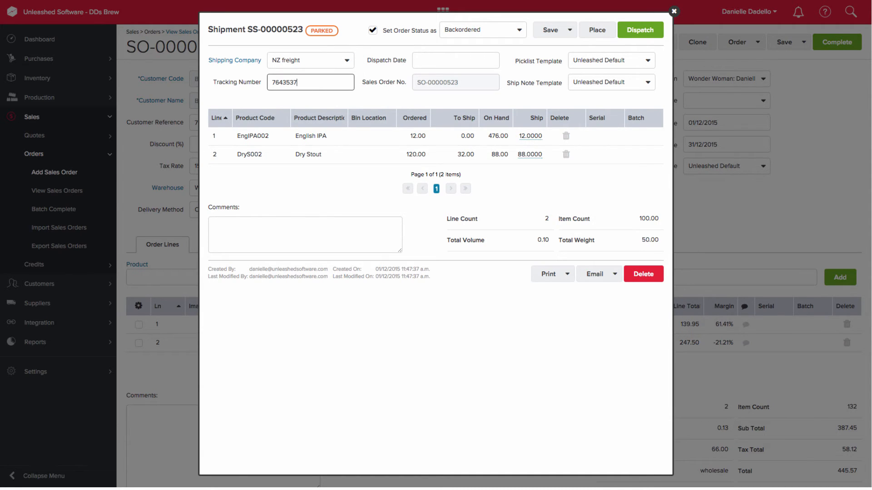
{"action": "left_click", "coordinate": [455, 60]}
{"action": "left_click", "coordinate": [463, 103]}
{"action": "left_click", "coordinate": [640, 30]}
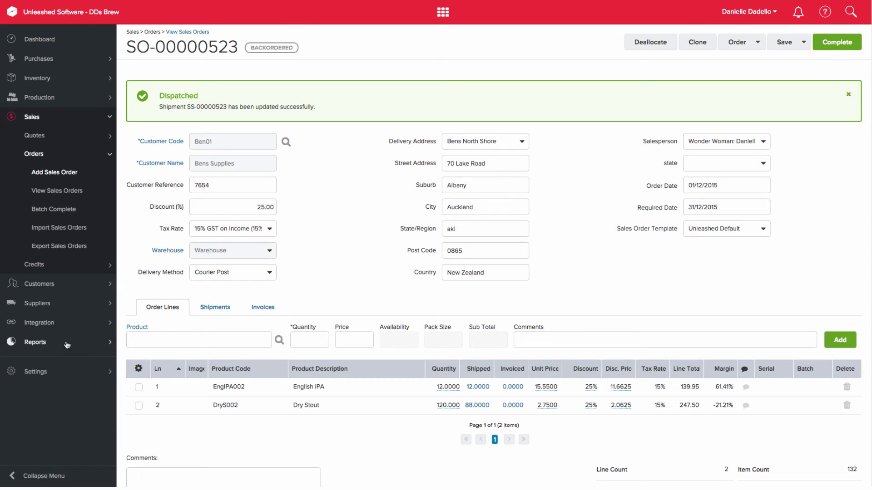
Open the Backorder Enquiry sales report and expand the details of the backordered order for customer Ben01 required on 31/12/2015.
{"action": "left_click", "coordinate": [44, 346]}
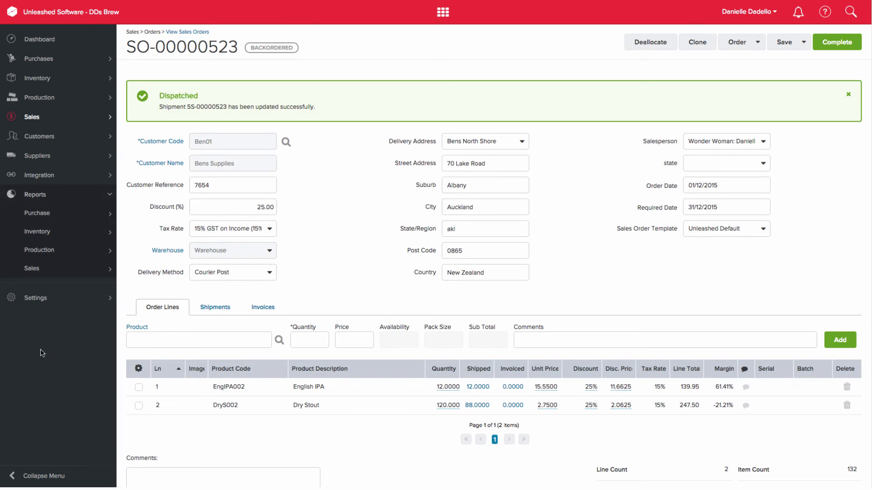
{"action": "left_click", "coordinate": [33, 271]}
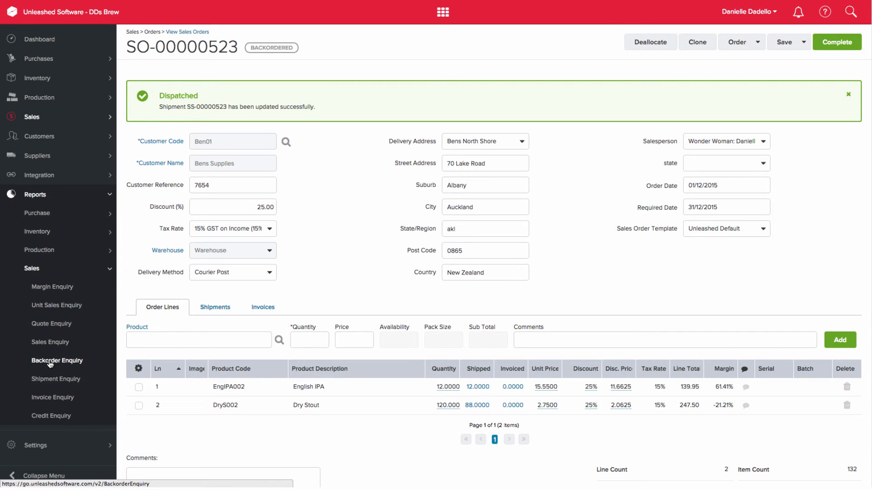
{"action": "left_click", "coordinate": [47, 362]}
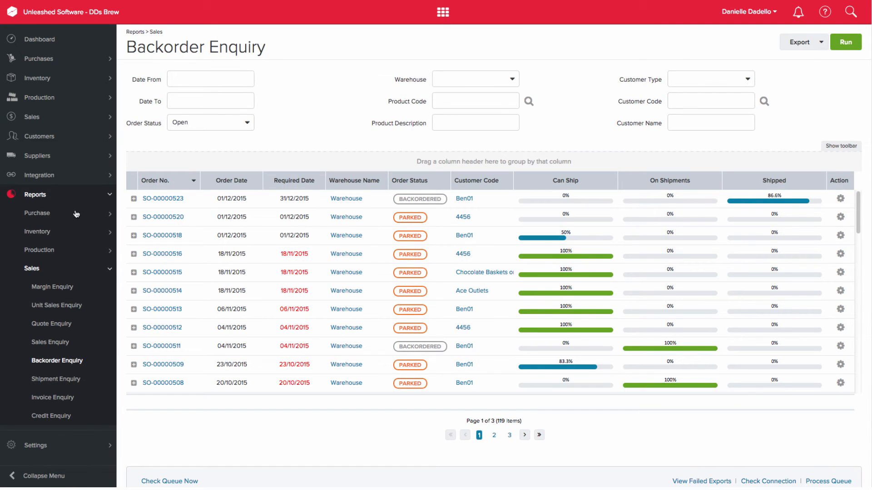
{"action": "left_click", "coordinate": [134, 199]}
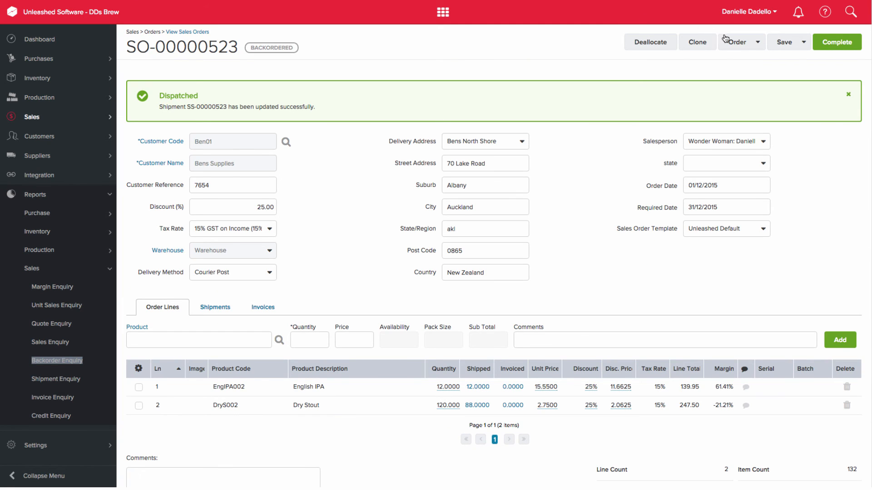
Create a purchase order from the backordered sales order for the Dry Stout shortfall, with [AUR001] Aurora Trading as supplier.
{"action": "left_click", "coordinate": [758, 43]}
{"action": "left_click", "coordinate": [750, 89]}
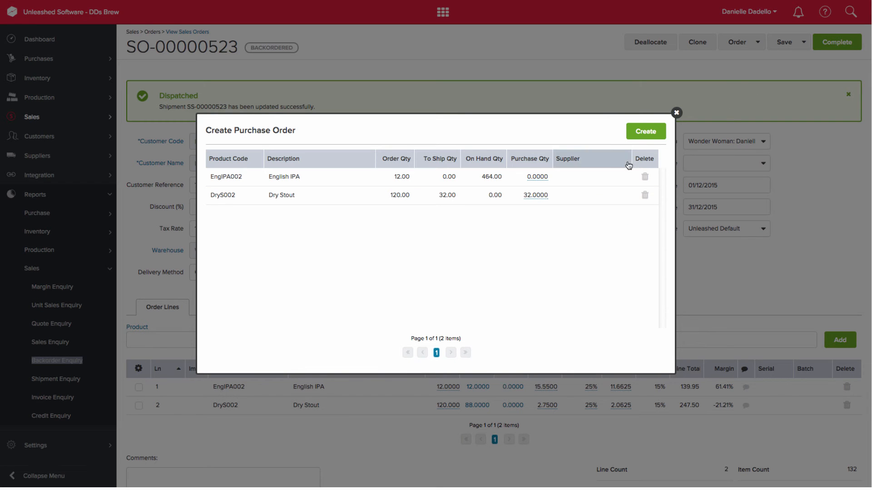
{"action": "left_click", "coordinate": [581, 197]}
{"action": "type", "text": "au"}
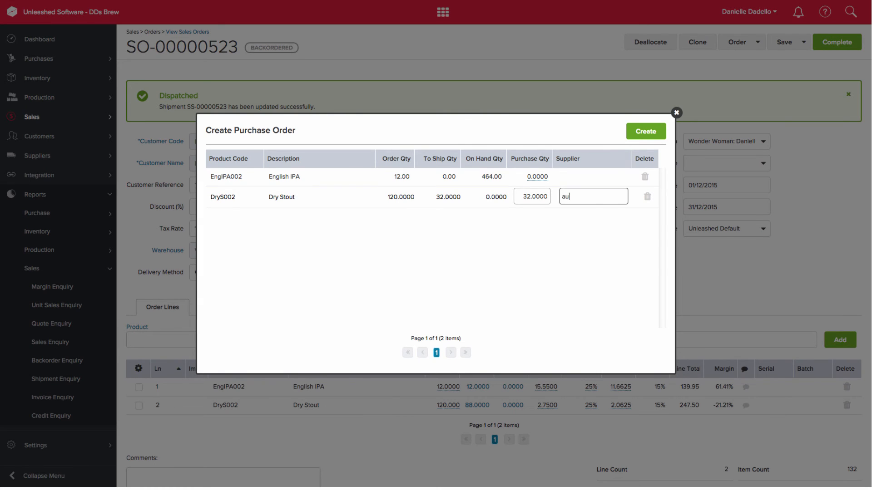
{"action": "left_click", "coordinate": [584, 212]}
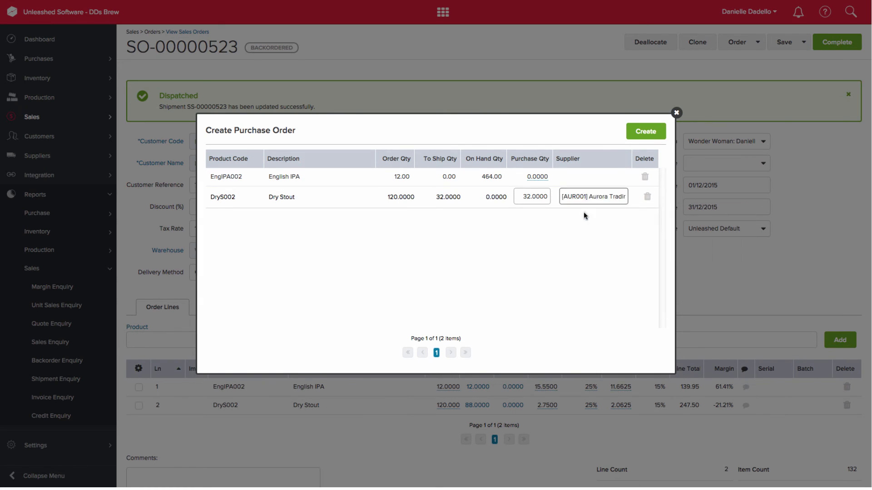
{"action": "left_click", "coordinate": [645, 133]}
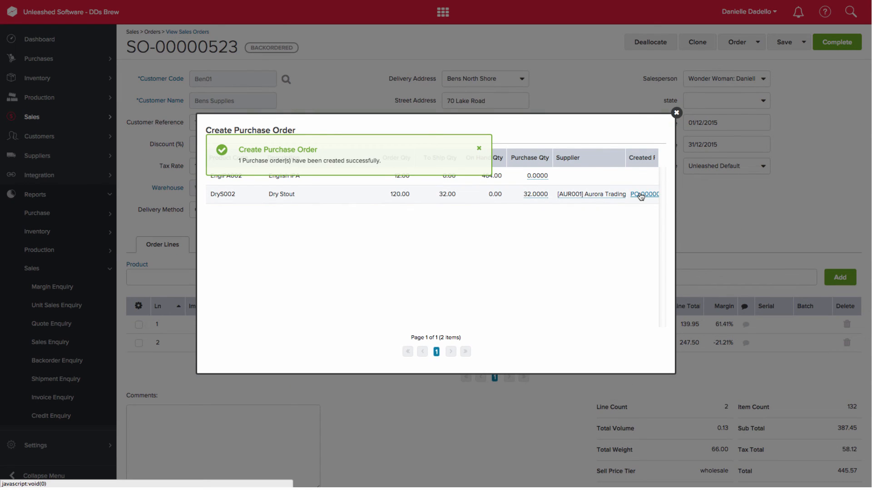
Open the newly created Aurora Trading purchase order, check its delivery details, and place it.
{"action": "left_click", "coordinate": [641, 194]}
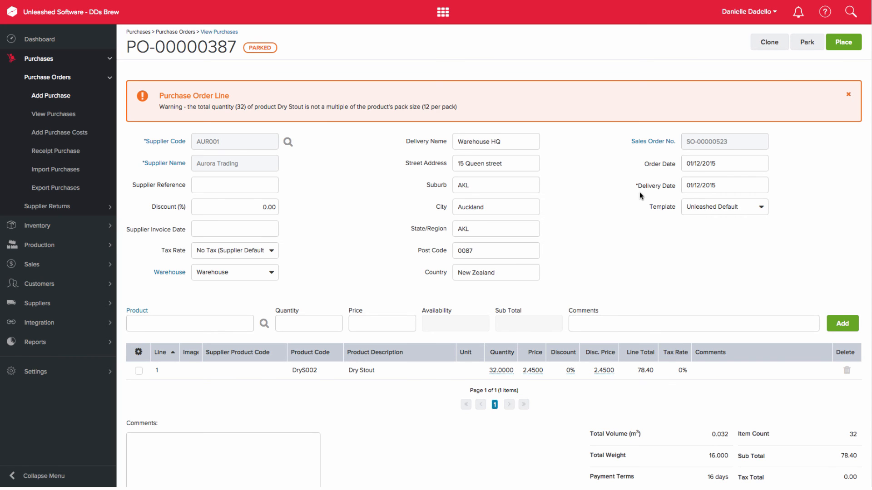
{"action": "left_click", "coordinate": [515, 142]}
{"action": "left_click", "coordinate": [838, 46]}
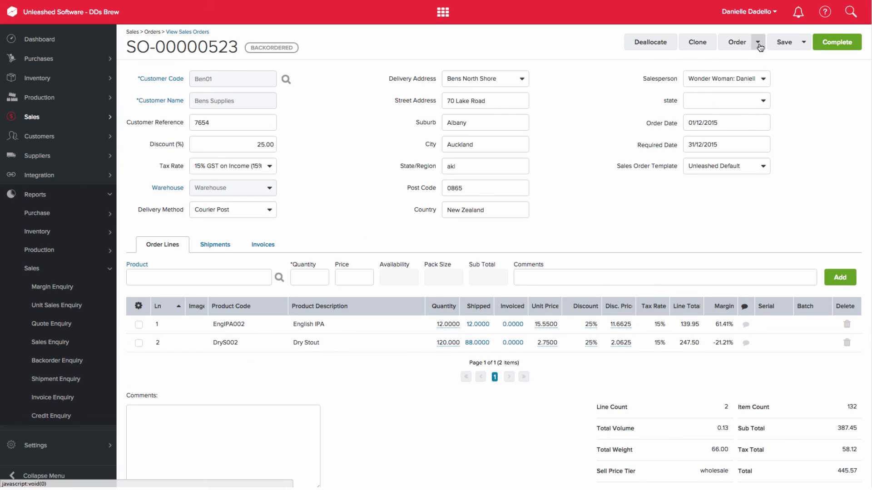
Create a second shipment on the backordered sales order for the remaining Dry Stout and dispatch it.
{"action": "left_click", "coordinate": [757, 42]}
{"action": "left_click", "coordinate": [753, 59]}
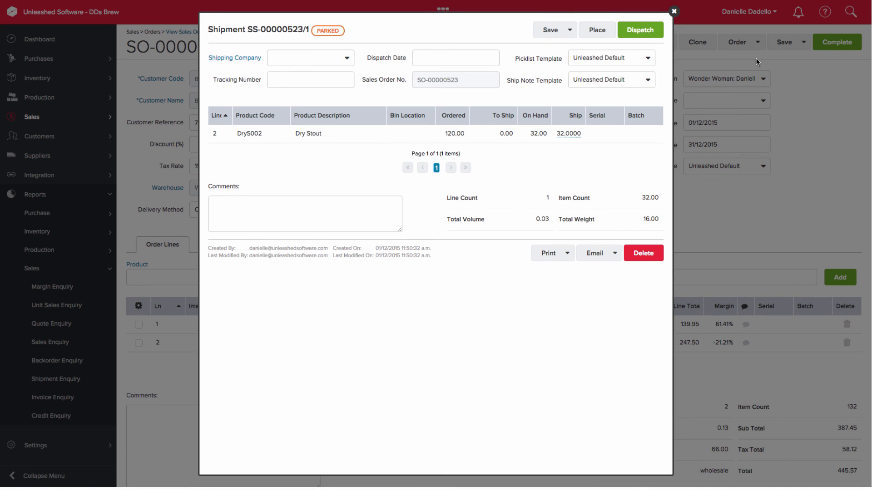
{"action": "left_click", "coordinate": [640, 30]}
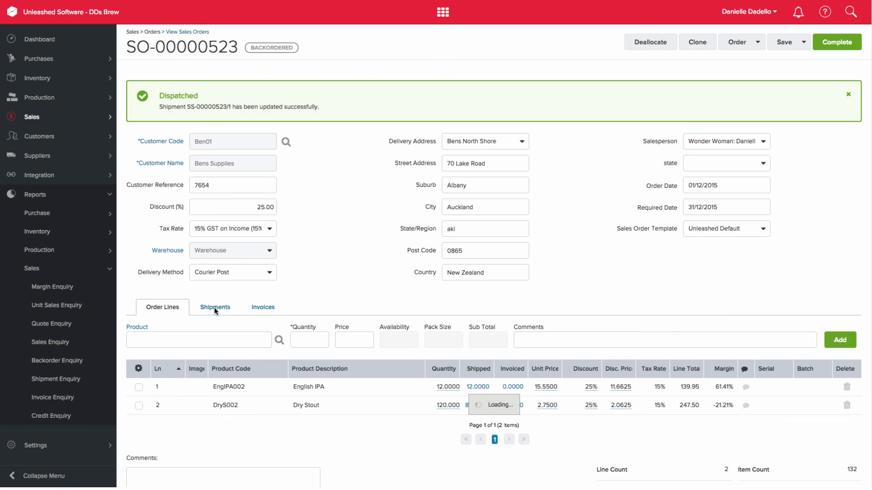
Review the sales order's list of shipments and complete the order.
{"action": "left_click", "coordinate": [216, 308]}
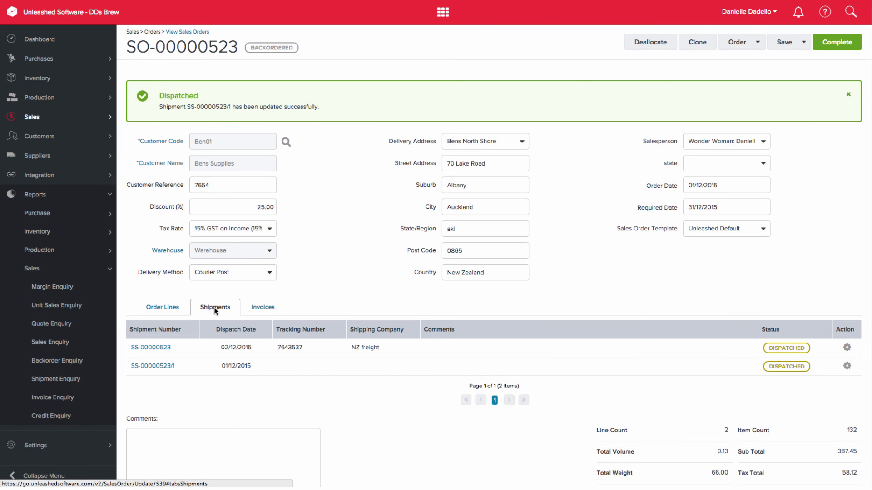
{"action": "left_click", "coordinate": [834, 43]}
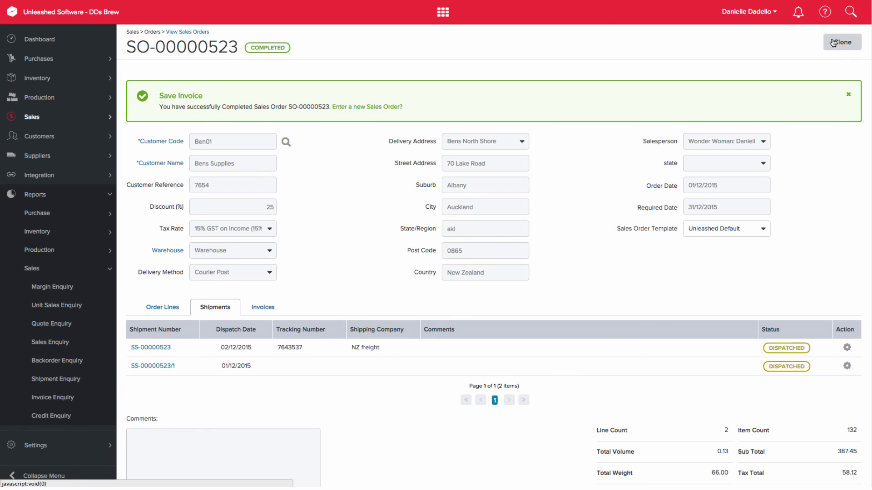